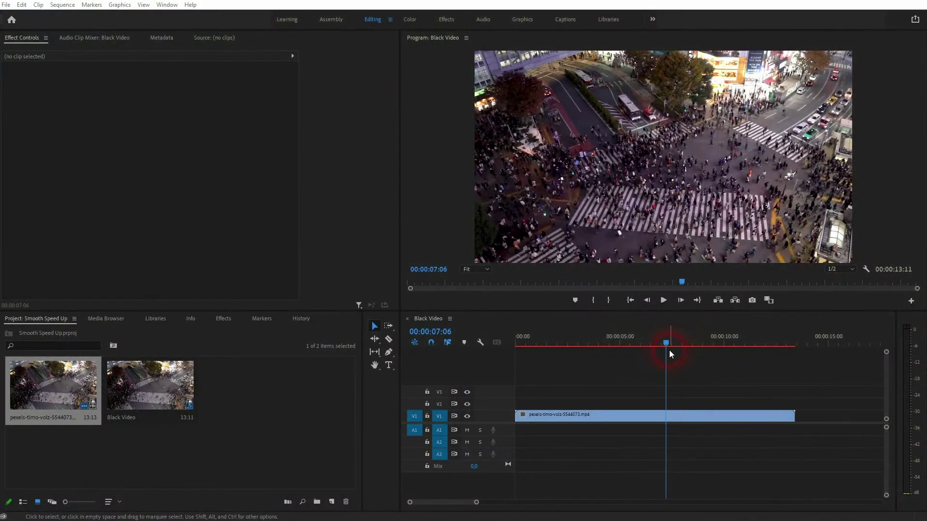
Split the street-crossing clip on V1 into three parts with the Razor tool, at 00:00:03:09 and about 00:00:07:13.
{"action": "left_click_drag", "start_coordinate": [656, 345], "coordinate": [586, 380]}
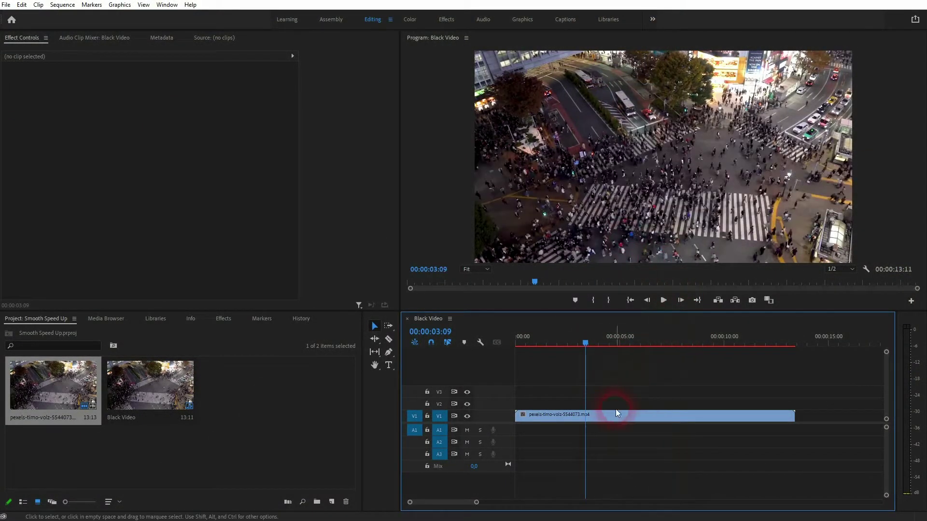
{"action": "key", "text": "c"}
{"action": "left_click", "coordinate": [585, 416]}
{"action": "left_click", "coordinate": [672, 419]}
{"action": "key", "text": "v"}
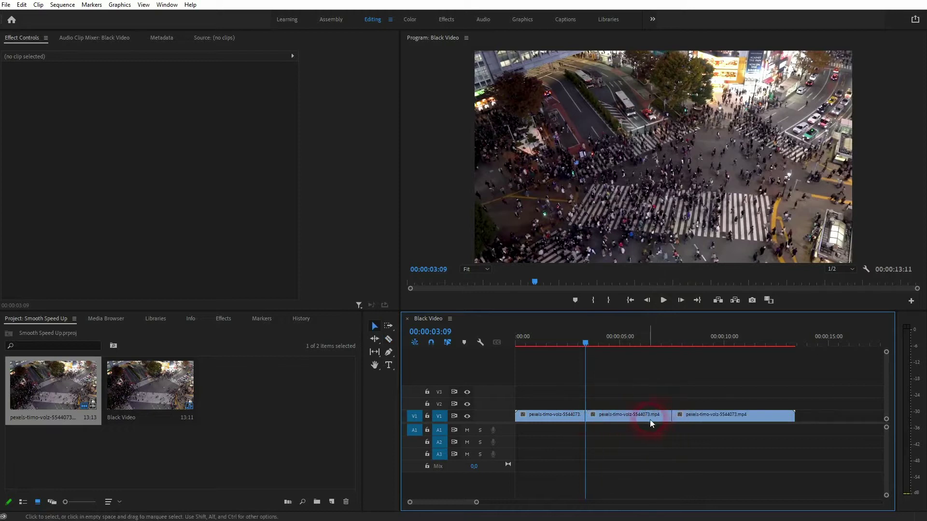
Try a 300% speed on the middle clip with Ripple Edit, Shifting Trailing Clips turned off, and undo it.
{"action": "left_click", "coordinate": [642, 416]}
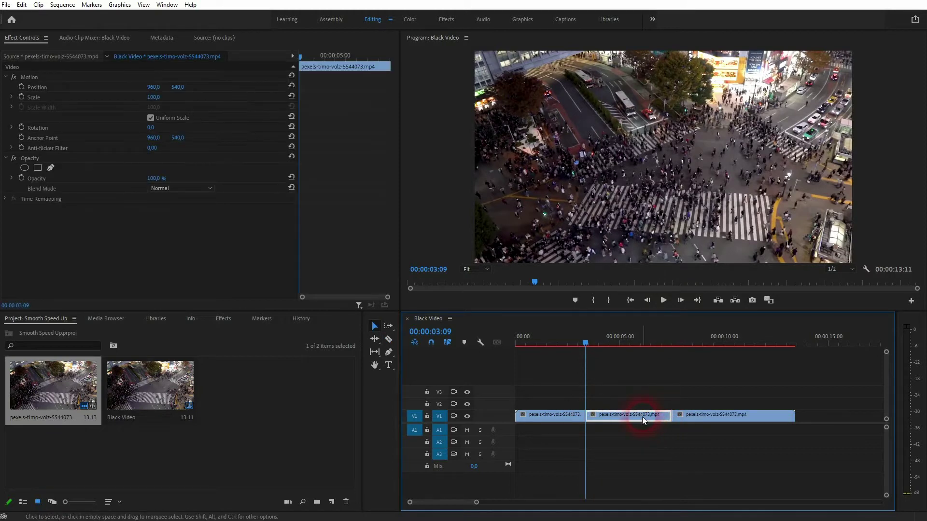
{"action": "right_click", "coordinate": [642, 416]}
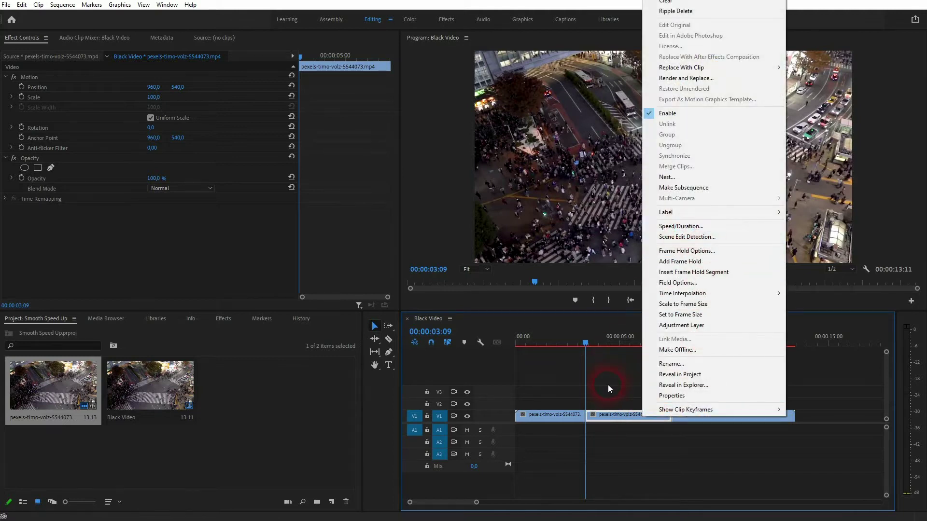
{"action": "left_click", "coordinate": [607, 384]}
{"action": "left_click", "coordinate": [651, 415]}
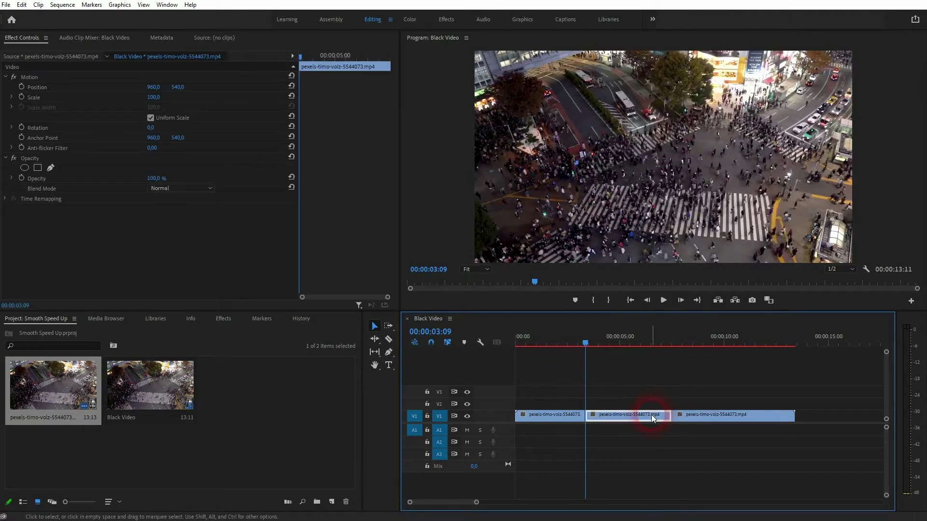
{"action": "key", "text": "ctrl+r"}
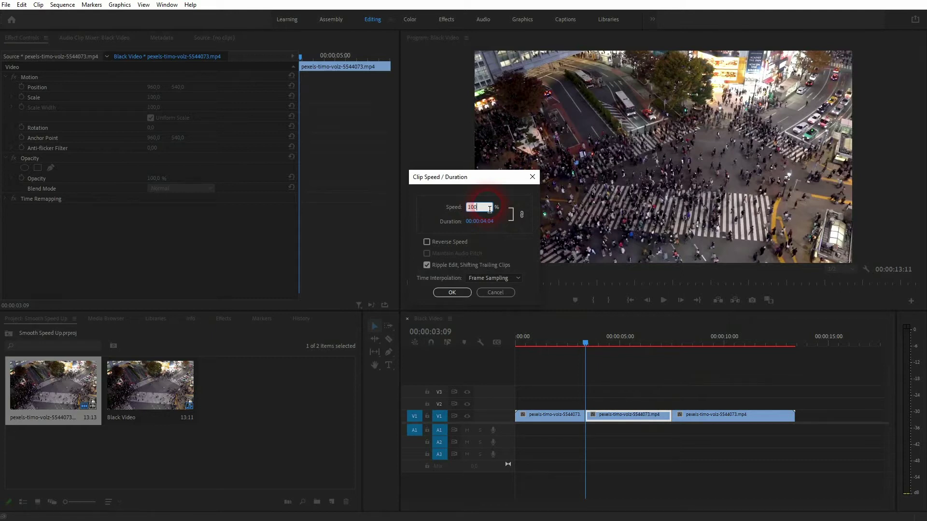
{"action": "left_click_drag", "start_coordinate": [489, 209], "coordinate": [455, 213]}
{"action": "type", "text": "3"}
{"action": "left_click", "coordinate": [428, 266]}
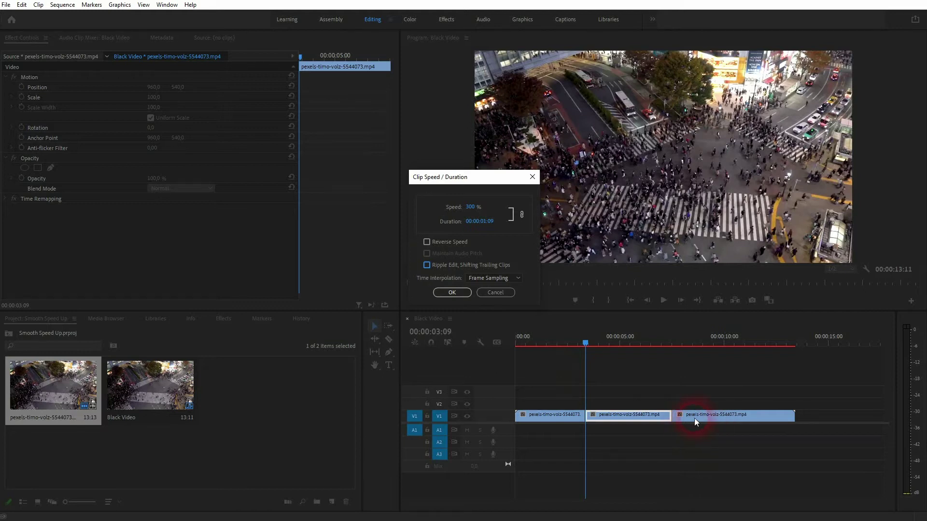
{"action": "left_click", "coordinate": [458, 298]}
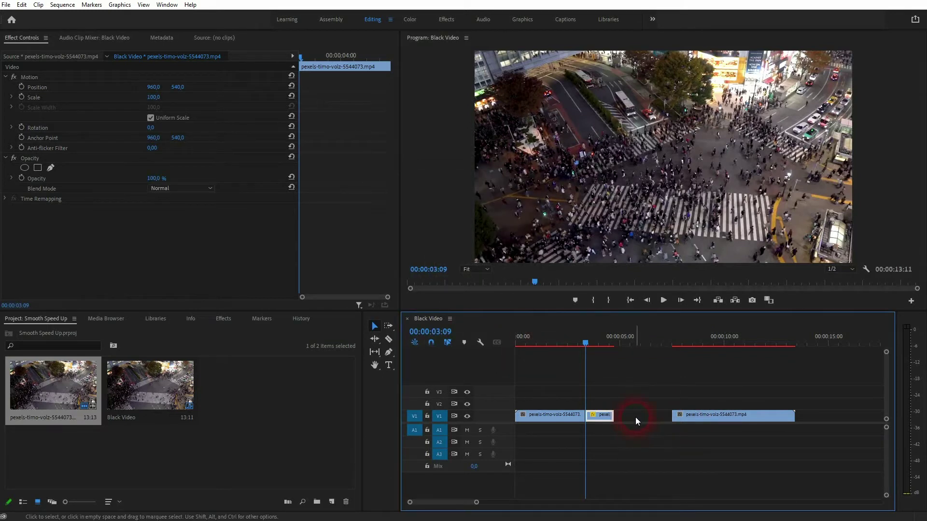
{"action": "key", "text": "ctrl+z"}
Set the middle clip's speed to 300% with Ripple Edit, Shifting Trailing Clips turned on.
{"action": "key", "text": "ctrl+r"}
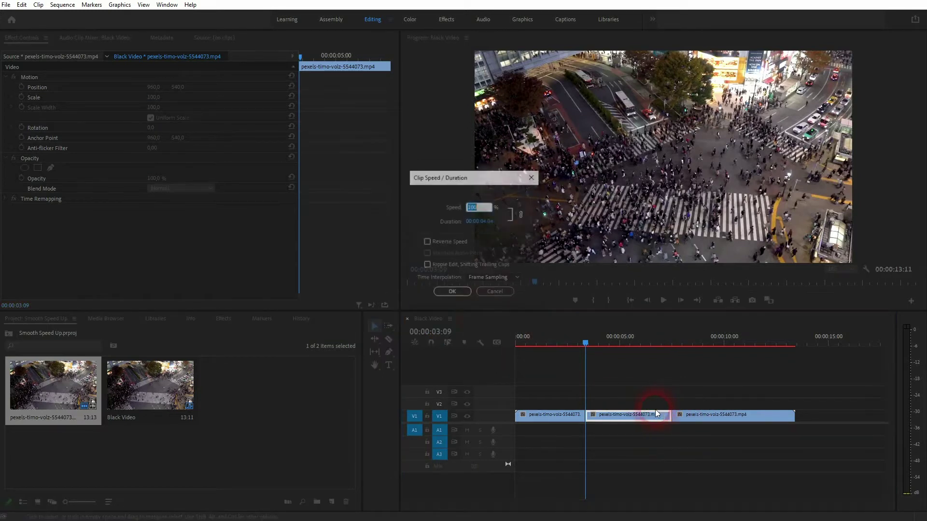
{"action": "type", "text": "30"}
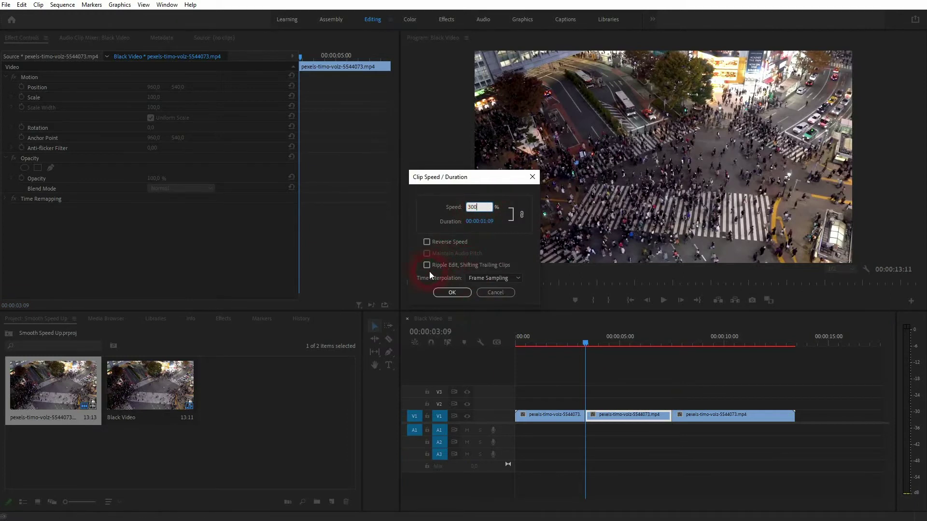
{"action": "left_click", "coordinate": [451, 292]}
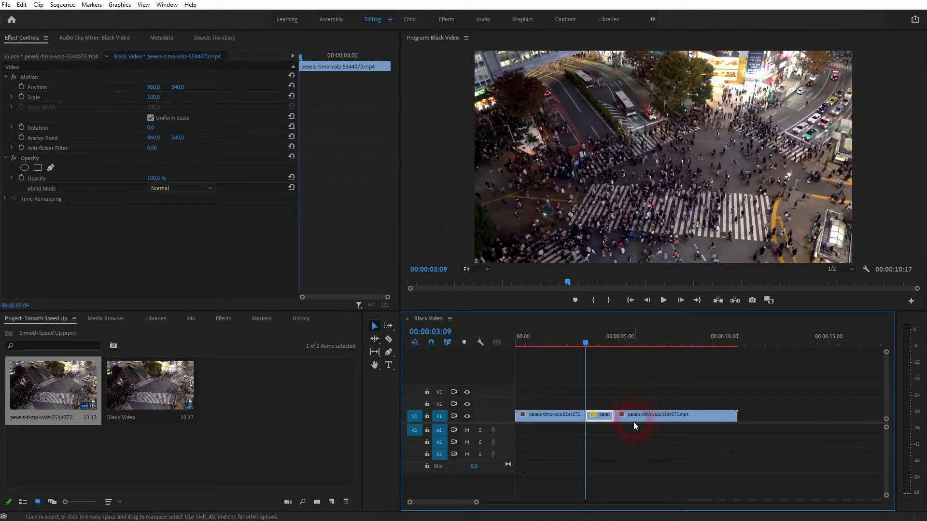
Play back the sequence from just before the first cut through the sped-up middle clip, and undo the speed change.
{"action": "left_click", "coordinate": [583, 341]}
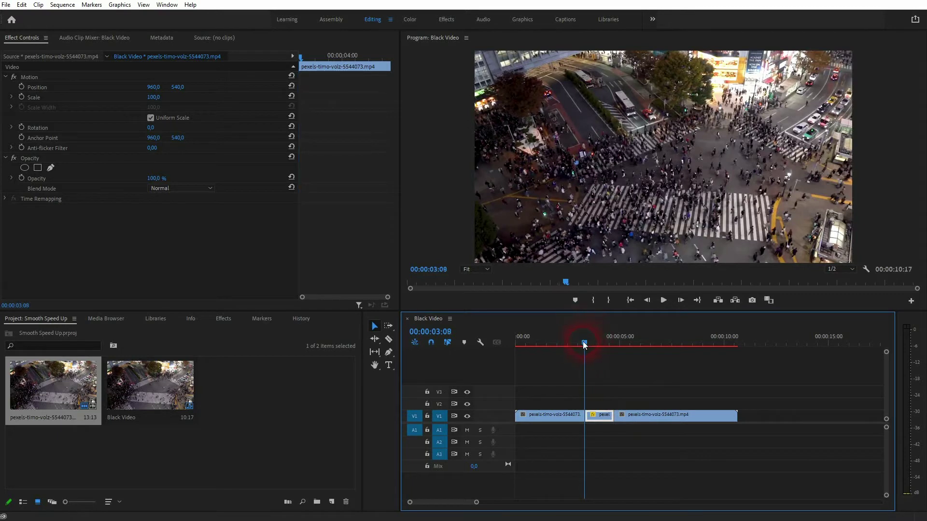
{"action": "left_click_drag", "start_coordinate": [583, 341], "coordinate": [573, 345]}
{"action": "key", "text": "space"}
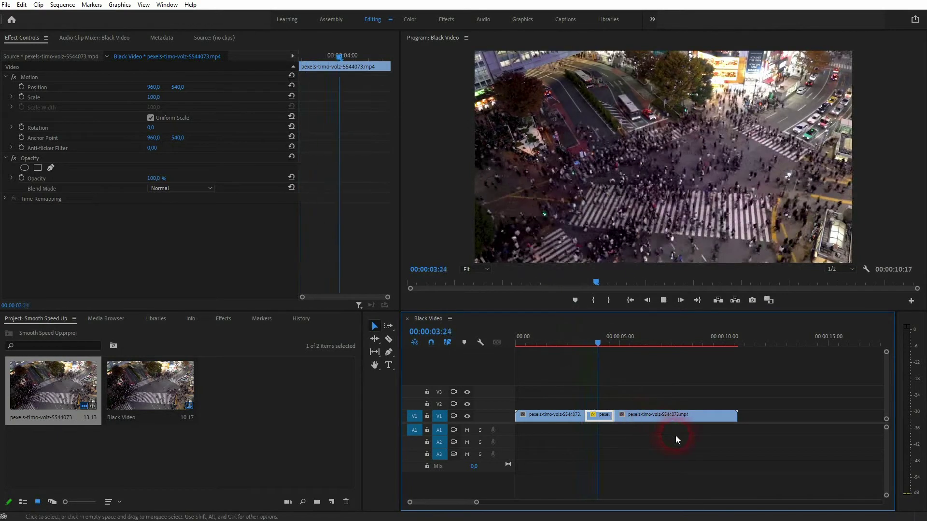
{"action": "key", "text": "space"}
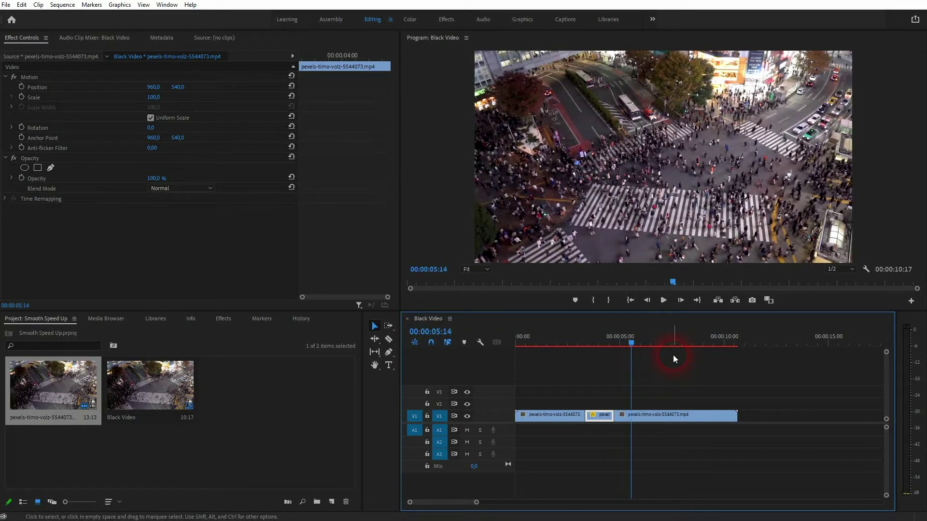
{"action": "key", "text": "ctrl+z"}
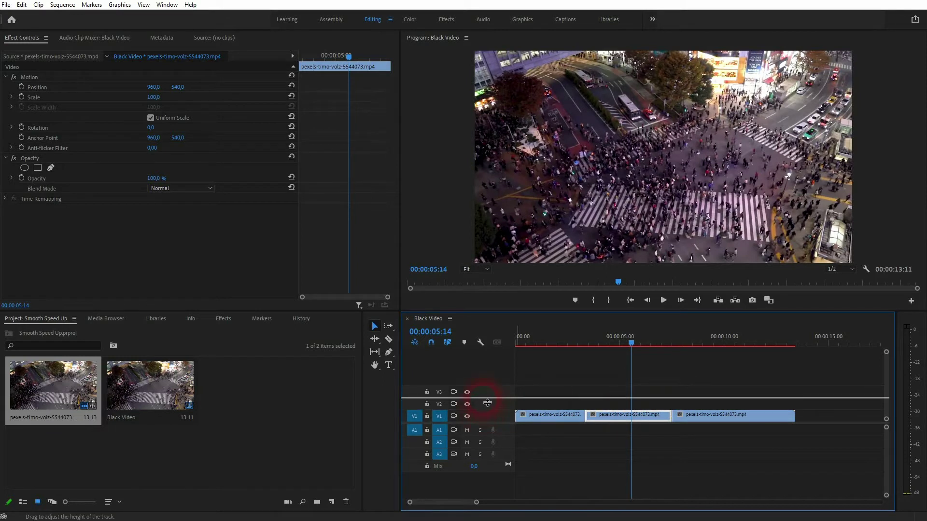
Enlarge the V1 track and show the Time Remapping Speed line on the middle clip.
{"action": "left_click_drag", "start_coordinate": [488, 403], "coordinate": [488, 391]}
{"action": "right_click", "coordinate": [594, 392]}
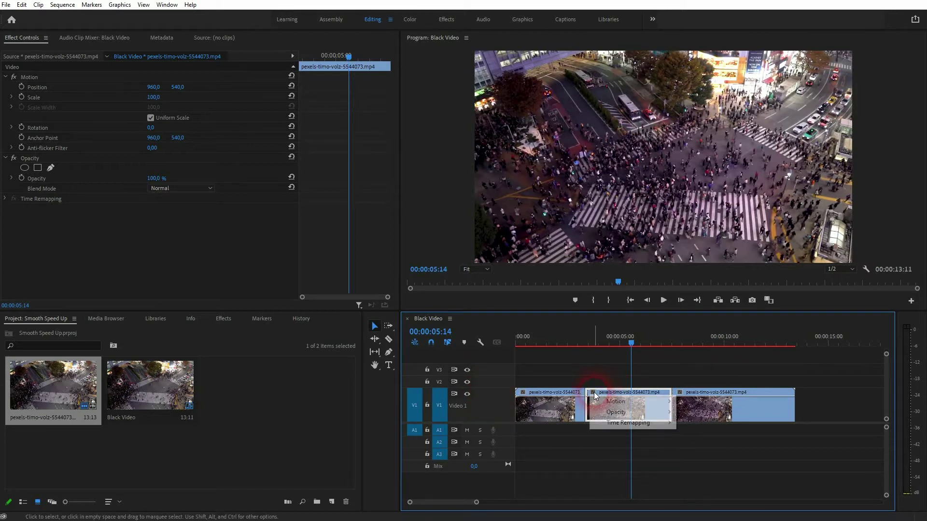
{"action": "mouse_move", "coordinate": [641, 423]}
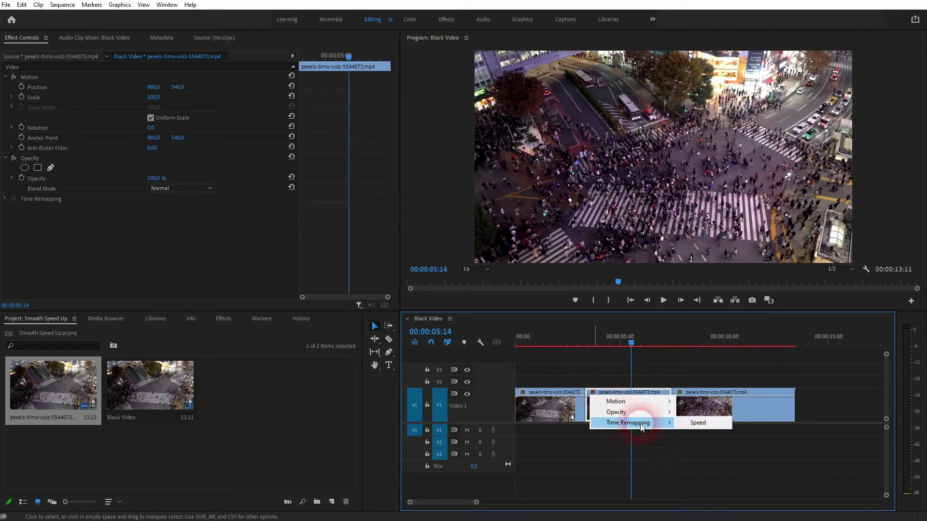
{"action": "left_click", "coordinate": [693, 424]}
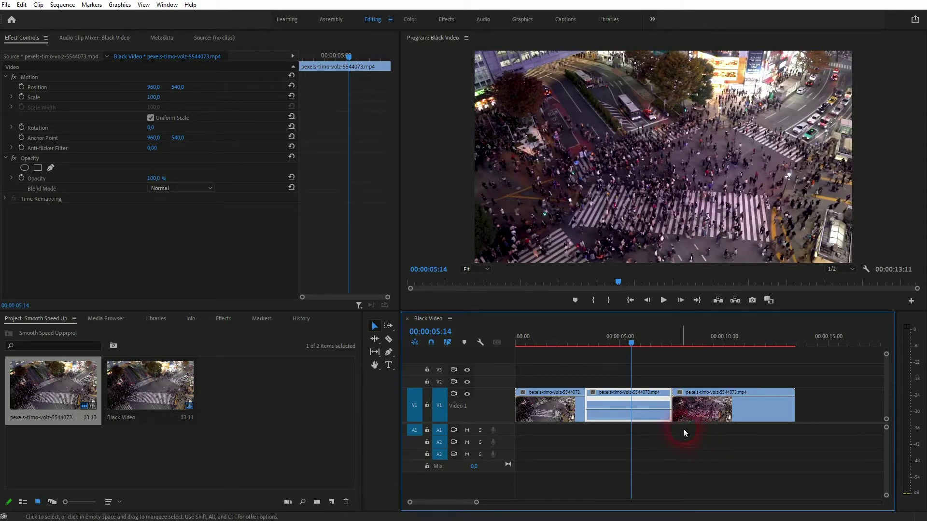
Add a speed keyframe at the very start of the middle clip with the Pen tool.
{"action": "left_click", "coordinate": [388, 352]}
{"action": "left_click", "coordinate": [587, 409]}
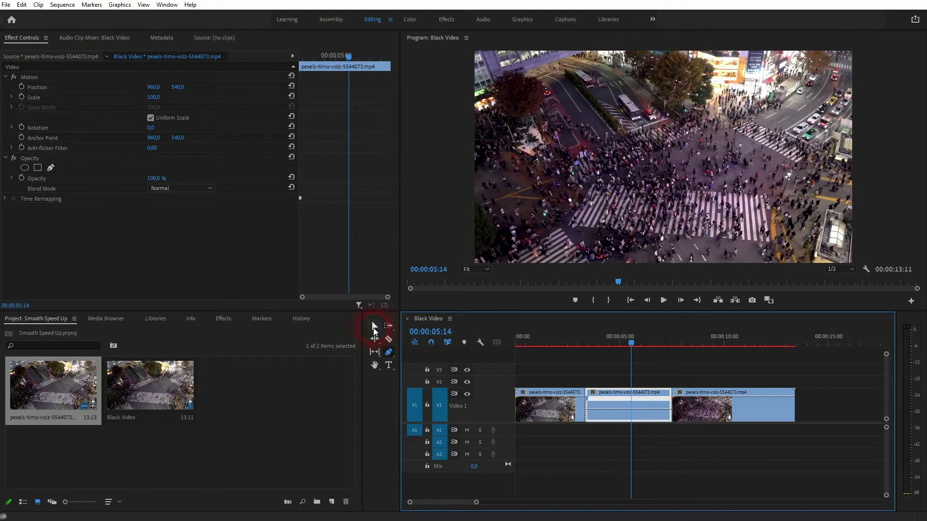
{"action": "left_click", "coordinate": [374, 327]}
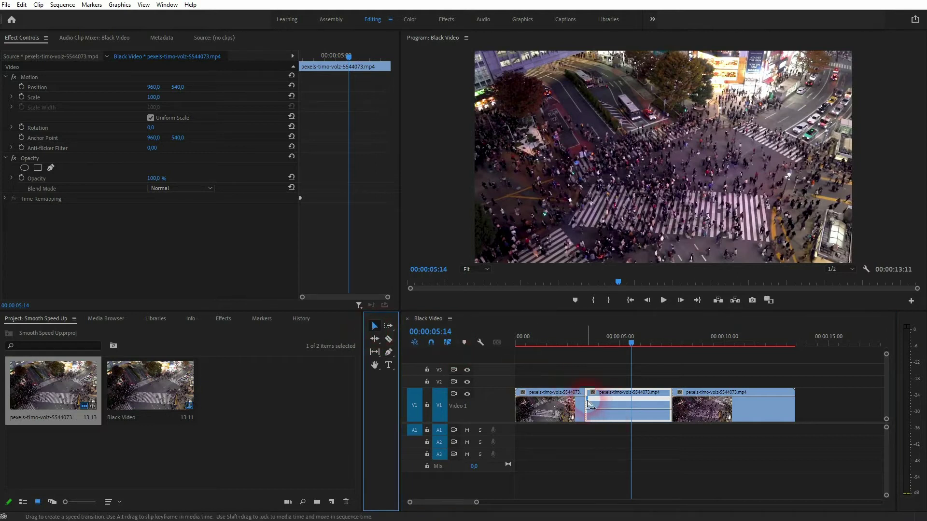
Split the middle clip's speed keyframe into a gradual ramp and raise the speed line after it.
{"action": "left_click_drag", "start_coordinate": [589, 403], "coordinate": [591, 405]}
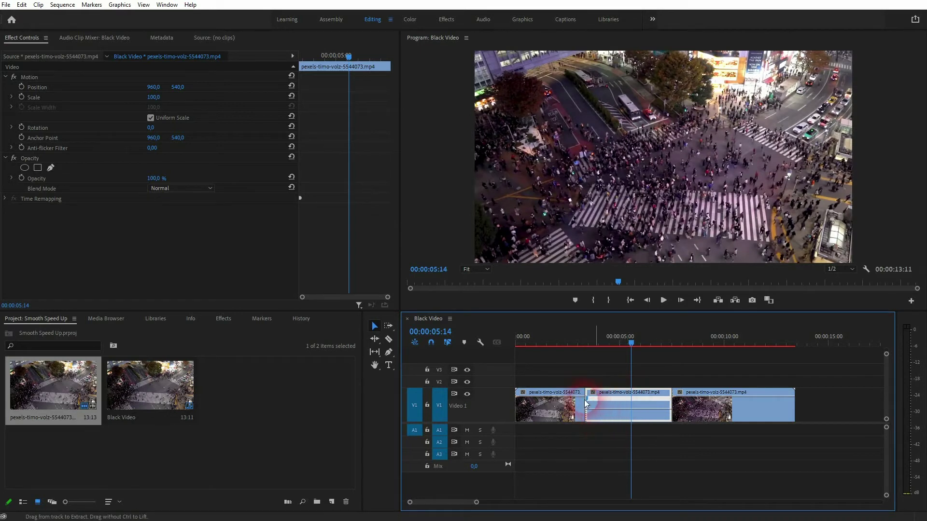
{"action": "scroll", "coordinate": [590, 412], "scroll_direction": "up", "scroll_amount": 5}
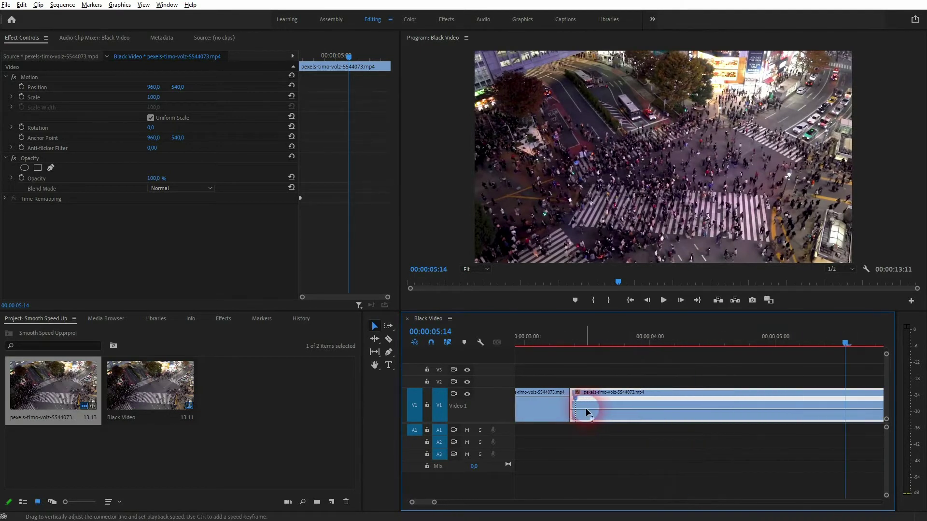
{"action": "left_click_drag", "start_coordinate": [580, 404], "coordinate": [607, 404]}
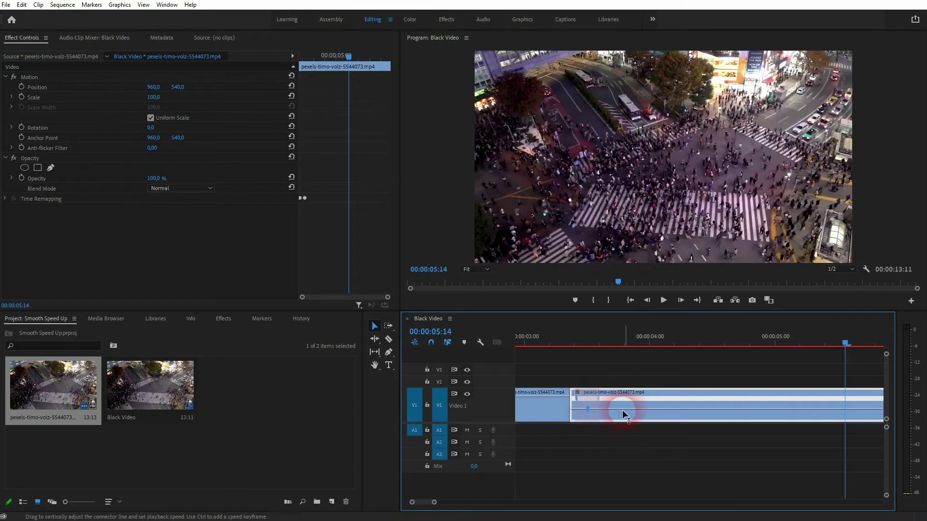
{"action": "left_click_drag", "start_coordinate": [673, 409], "coordinate": [673, 390]}
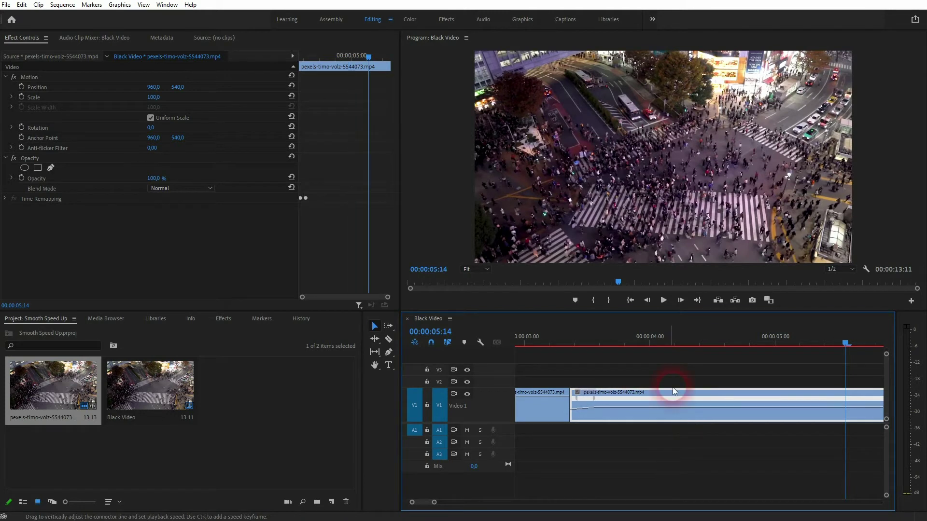
{"action": "left_click_drag", "start_coordinate": [594, 399], "coordinate": [641, 400]}
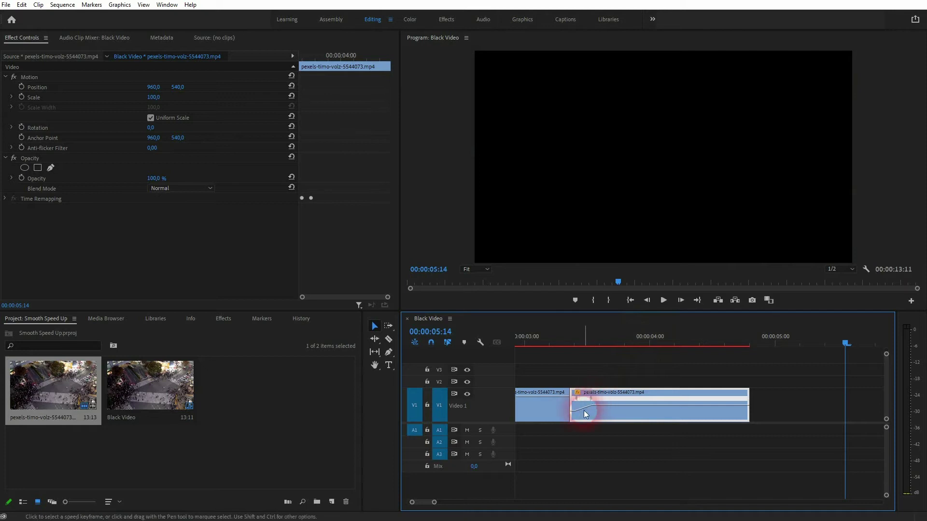
Move the third clip against the end of the shortened middle clip and play back the speed ramp.
{"action": "scroll", "coordinate": [587, 424], "scroll_direction": "down", "scroll_amount": 10}
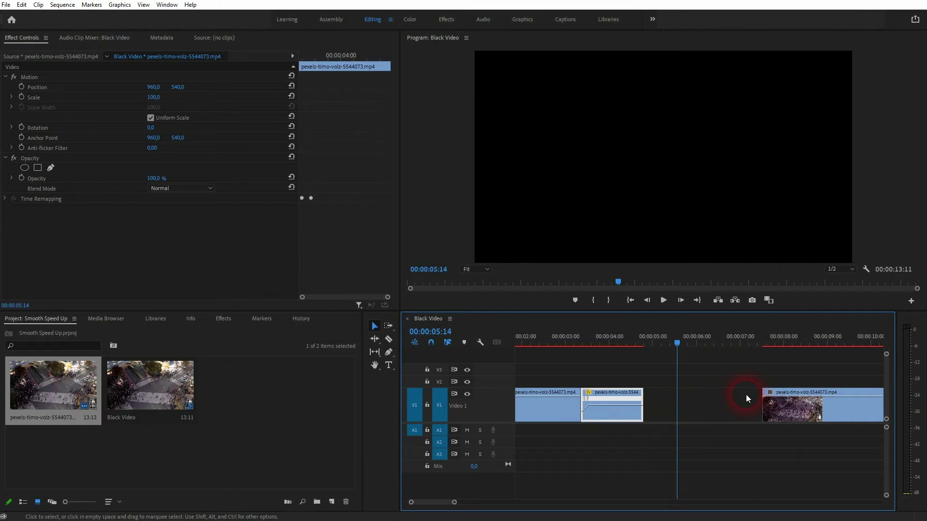
{"action": "left_click_drag", "start_coordinate": [806, 394], "coordinate": [686, 390]}
{"action": "left_click_drag", "start_coordinate": [677, 342], "coordinate": [566, 369]}
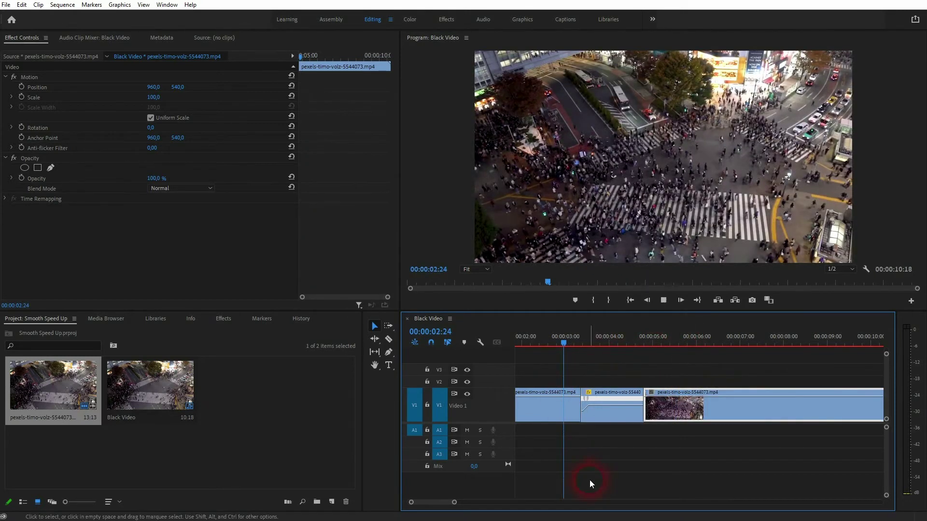
{"action": "key", "text": "space"}
{"action": "key", "text": "space"}
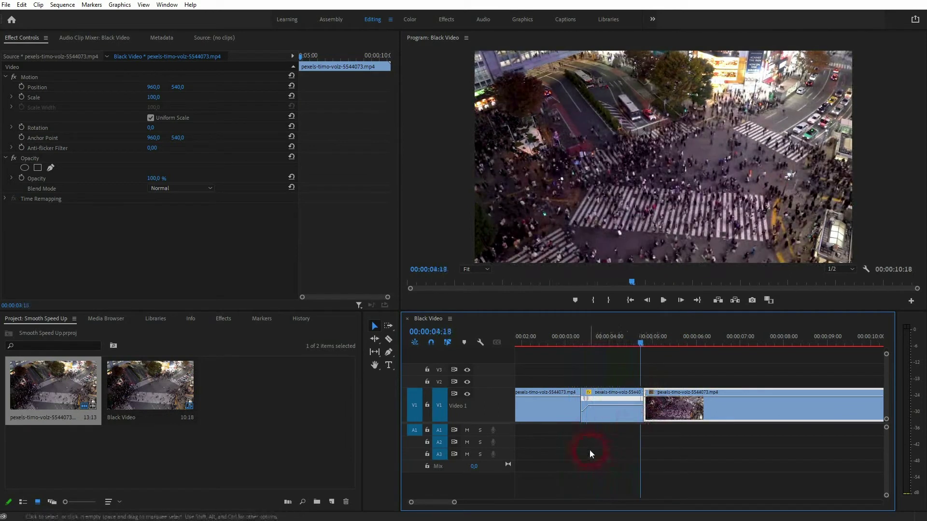
Lengthen the speed ramp at the middle clip's start and realign the third clip with the middle clip's end.
{"action": "scroll", "coordinate": [588, 405], "scroll_direction": "up", "scroll_amount": 5}
{"action": "left_click_drag", "start_coordinate": [589, 404], "coordinate": [617, 398]}
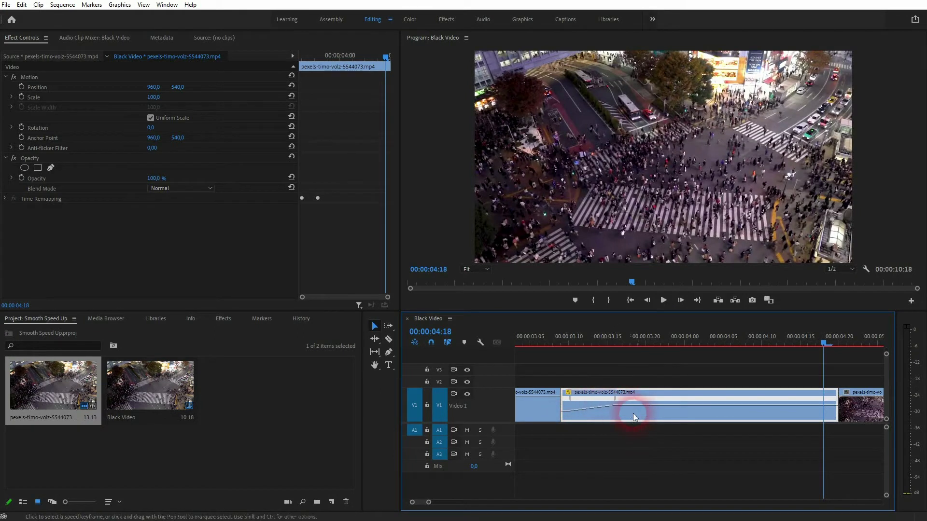
{"action": "scroll", "coordinate": [636, 414], "scroll_direction": "down", "scroll_amount": 5}
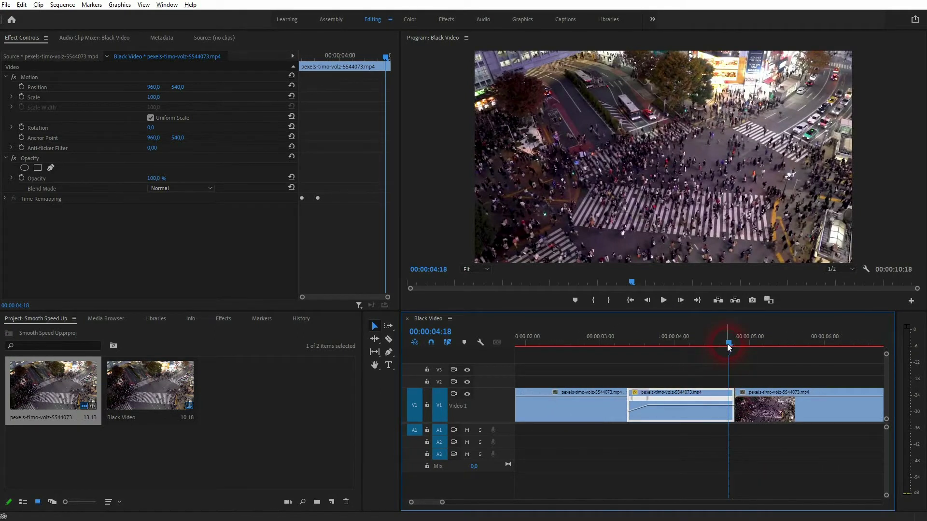
{"action": "mouse_move", "coordinate": [753, 389]}
{"action": "left_mouse_down"}
{"action": "mouse_move", "coordinate": [776, 389]}
{"action": "mouse_move", "coordinate": [764, 392]}
{"action": "left_mouse_up"}
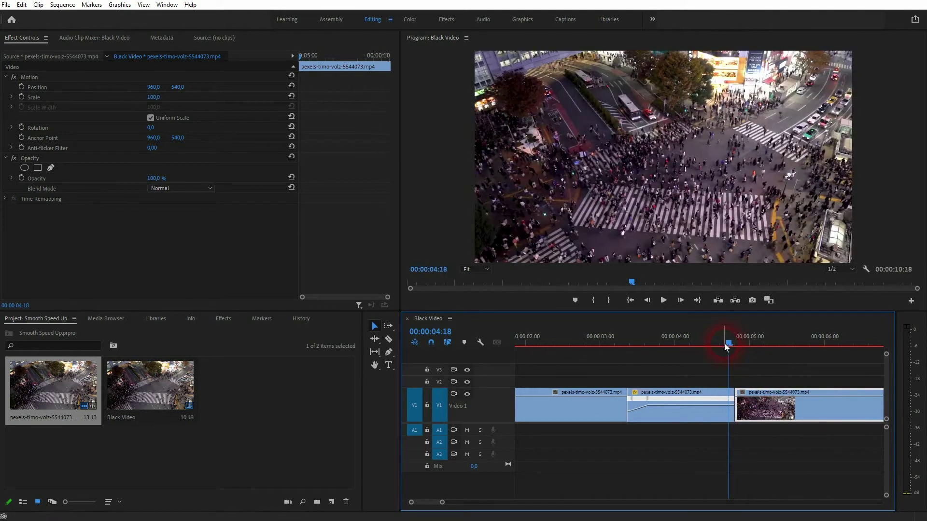
Play back the sequence from before the first cut into the third clip to check the smoother speed ramp.
{"action": "left_click_drag", "start_coordinate": [728, 344], "coordinate": [598, 385]}
{"action": "key", "text": "space"}
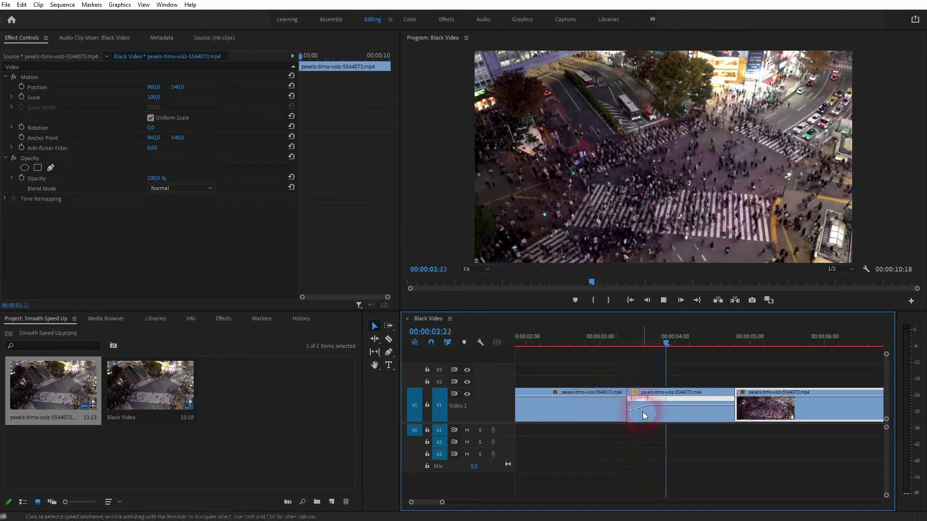
{"action": "key", "text": "space"}
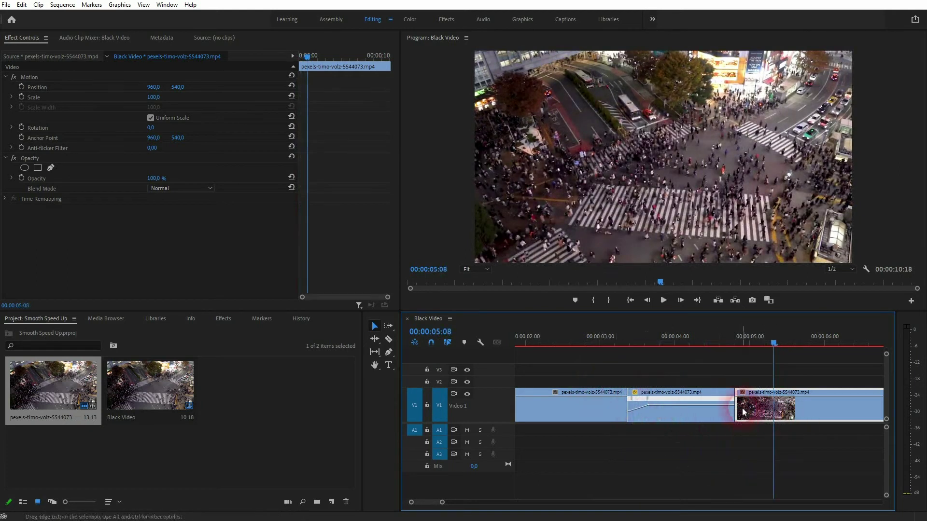
Shift the third clip about two seconds further along V1 to leave room after the middle clip.
{"action": "left_click_drag", "start_coordinate": [763, 391], "coordinate": [838, 390]}
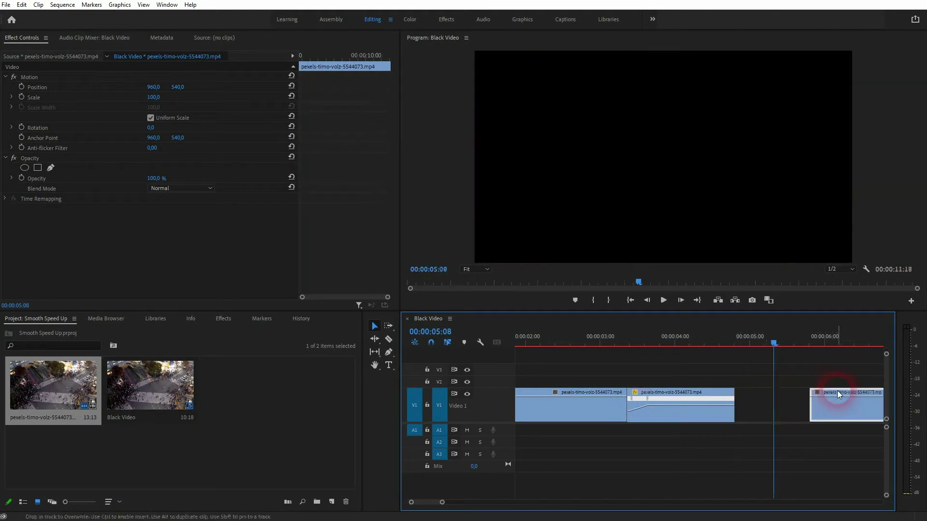
{"action": "scroll", "coordinate": [752, 413], "scroll_direction": "down", "scroll_amount": 3}
{"action": "left_click_drag", "start_coordinate": [770, 394], "coordinate": [812, 394]}
{"action": "scroll", "coordinate": [702, 410], "scroll_direction": "up", "scroll_amount": 5}
{"action": "scroll", "coordinate": [708, 412], "scroll_direction": "up", "scroll_amount": 1}
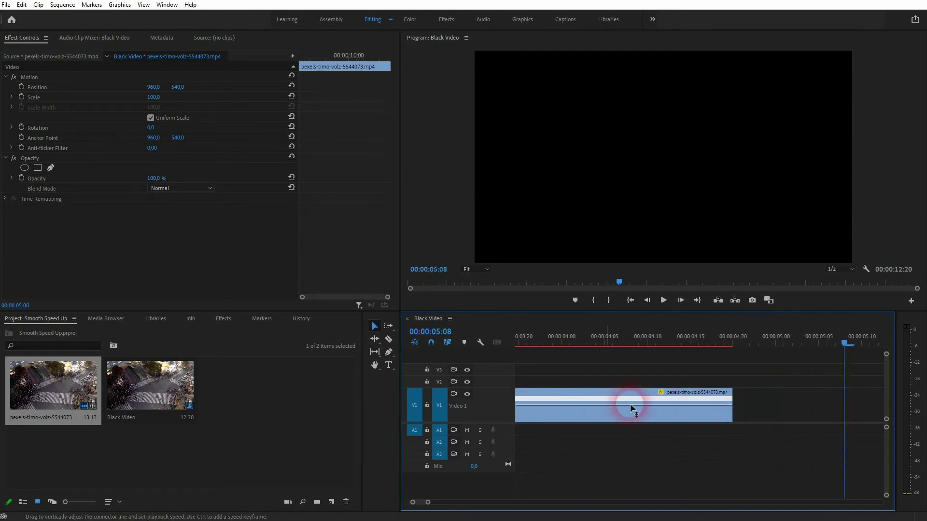
Add a speed keyframe just before the middle clip's end and set the speed after it to 100%.
{"action": "left_click", "coordinate": [389, 352]}
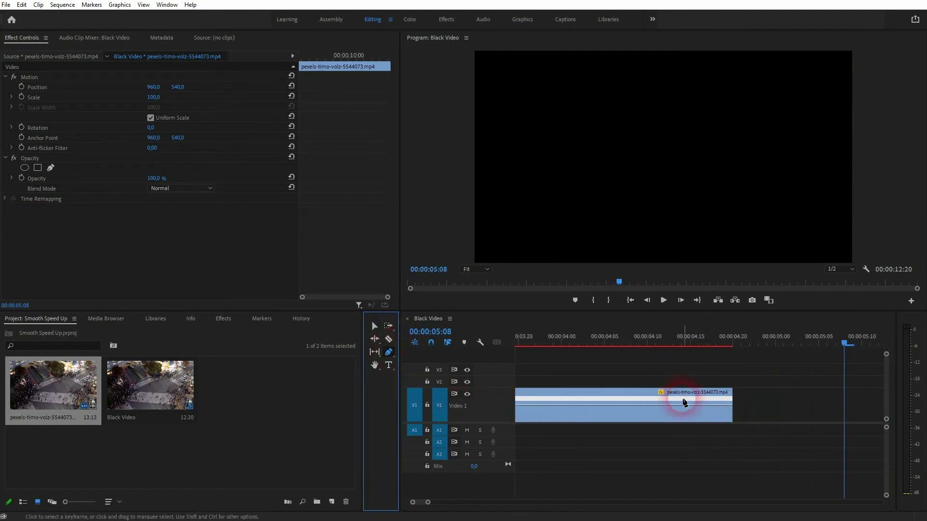
{"action": "left_click", "coordinate": [724, 399]}
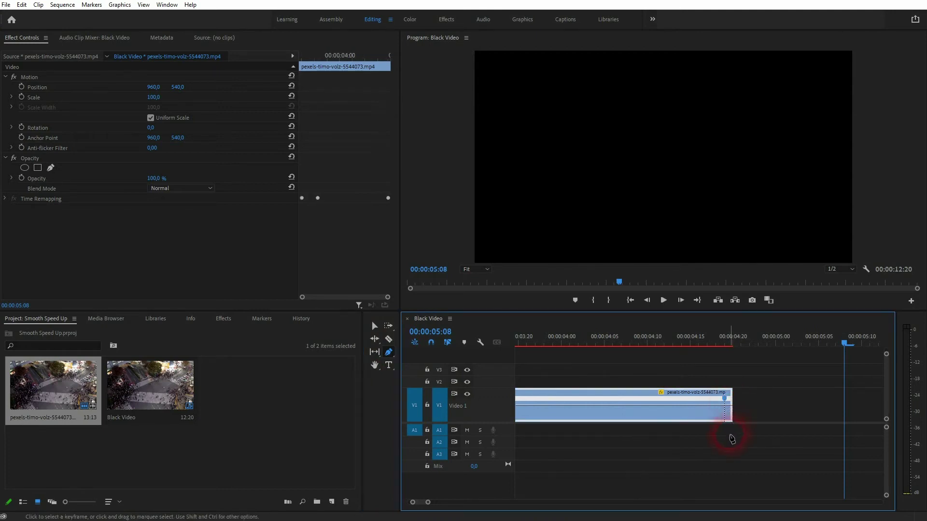
{"action": "left_click", "coordinate": [374, 327]}
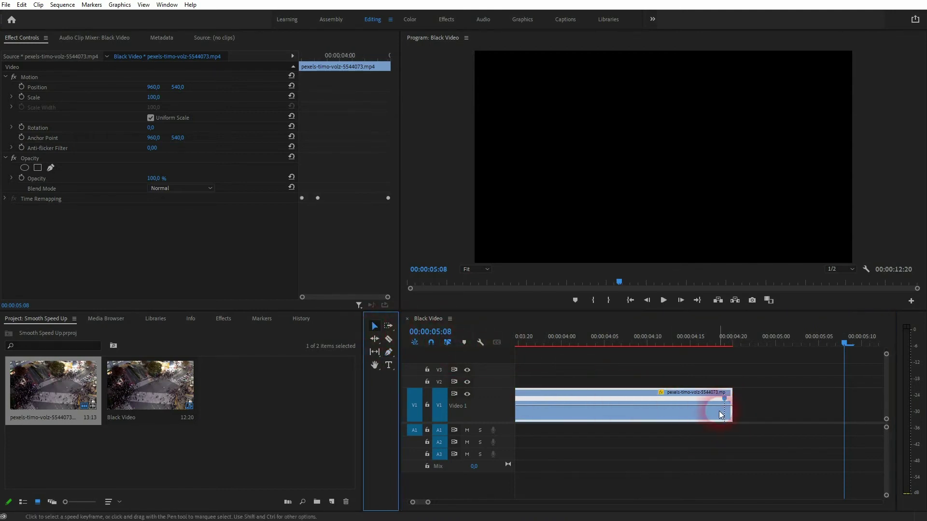
{"action": "left_click_drag", "start_coordinate": [728, 407], "coordinate": [729, 407]}
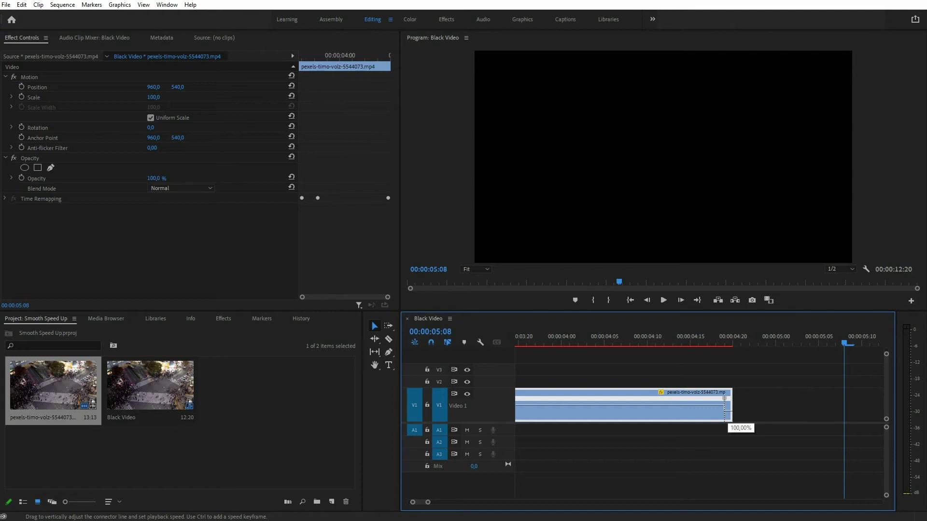
{"action": "left_click_drag", "start_coordinate": [728, 505], "coordinate": [728, 507]}
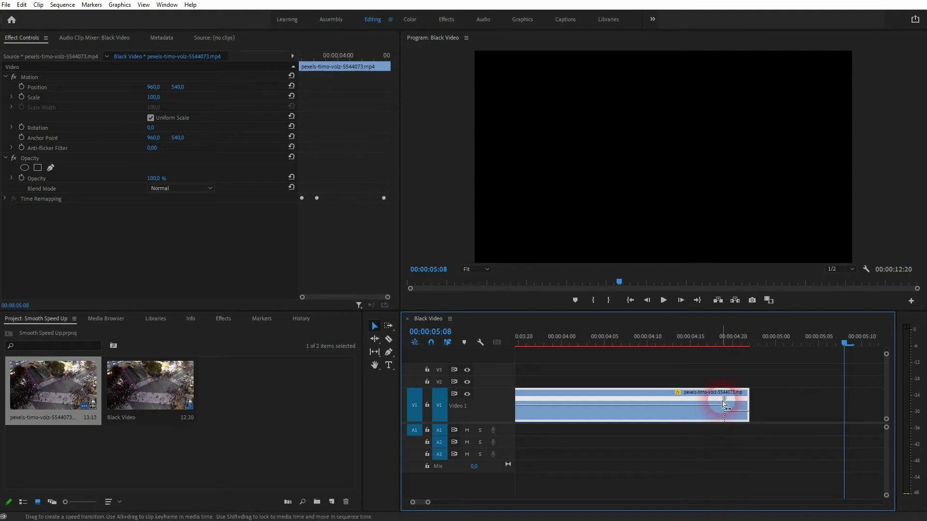
Spread the middle clip's end keyframe into a gradual slow-down ramp of about eight frames and align the third clip with its end.
{"action": "left_click_drag", "start_coordinate": [723, 403], "coordinate": [691, 403]}
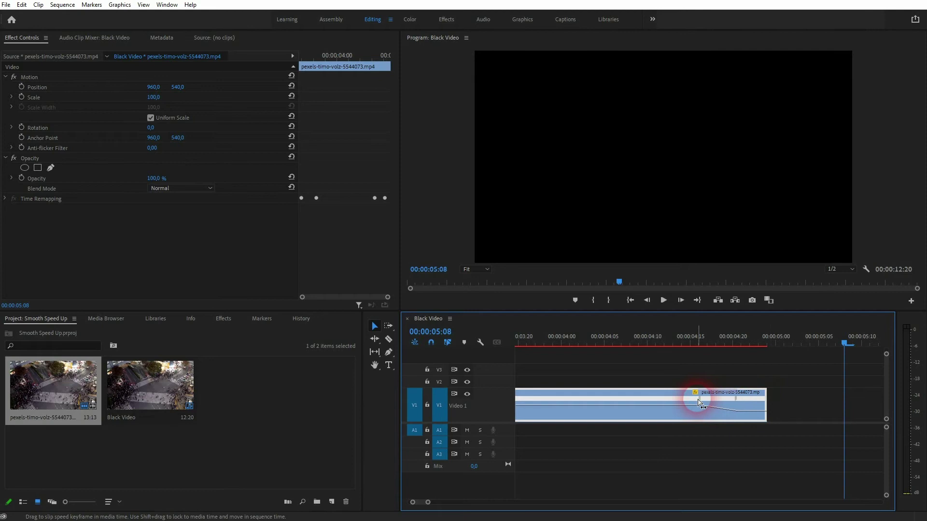
{"action": "left_click_drag", "start_coordinate": [697, 398], "coordinate": [675, 401]}
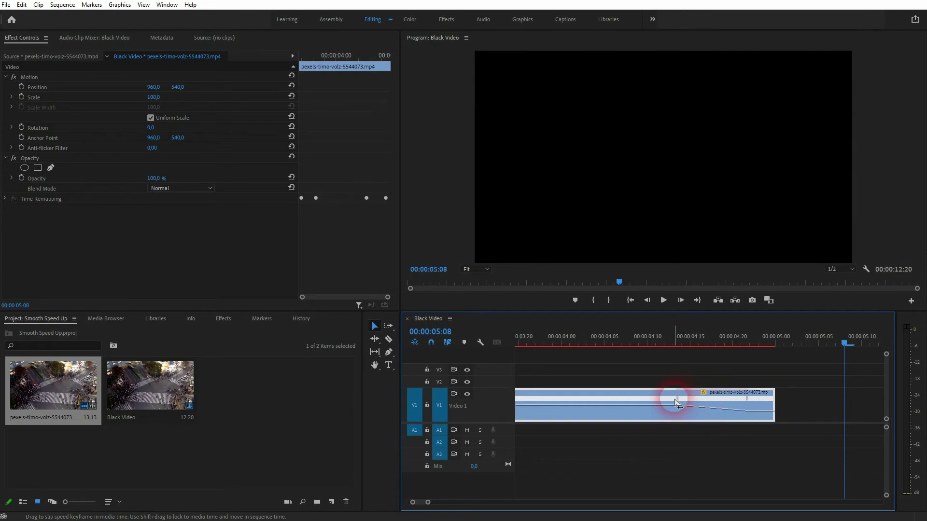
{"action": "scroll", "coordinate": [709, 434], "scroll_direction": "down", "scroll_amount": 6}
{"action": "scroll", "coordinate": [699, 435], "scroll_direction": "down", "scroll_amount": 1}
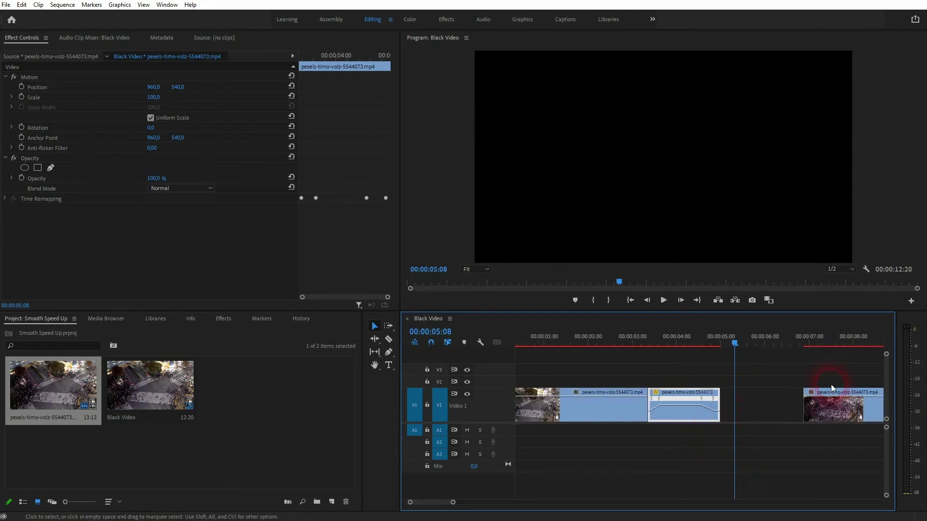
{"action": "left_click_drag", "start_coordinate": [834, 393], "coordinate": [746, 399]}
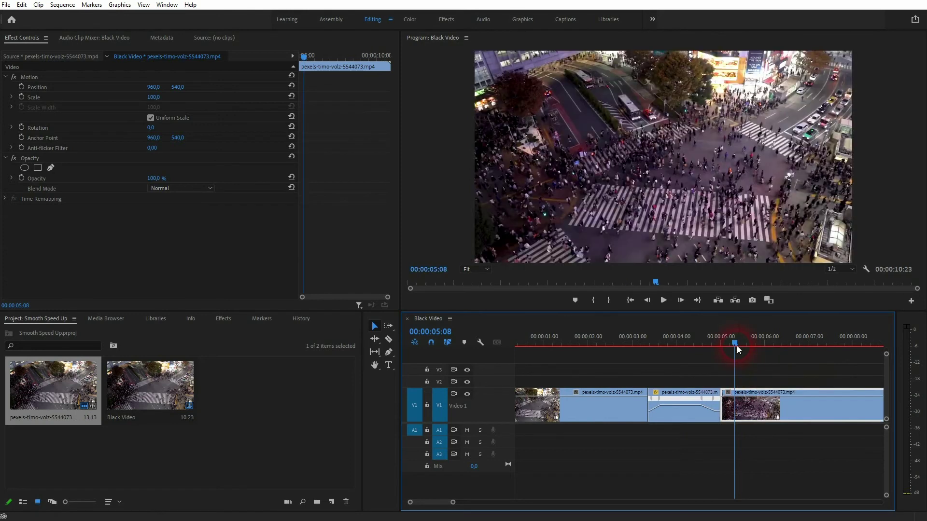
Play back from just before the middle clip into the third clip to check the speed-up and slow-down ramps.
{"action": "left_click_drag", "start_coordinate": [736, 345], "coordinate": [635, 375]}
{"action": "key", "text": "space"}
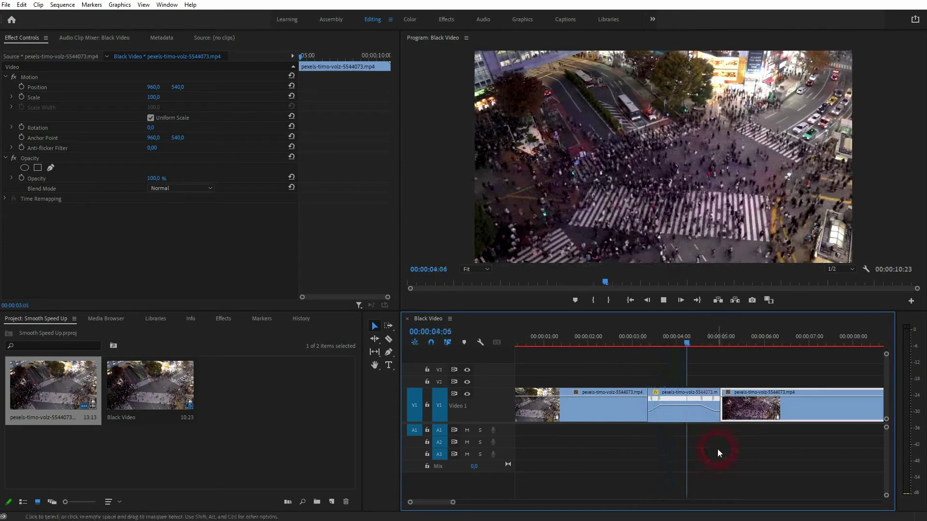
{"action": "key", "text": "space"}
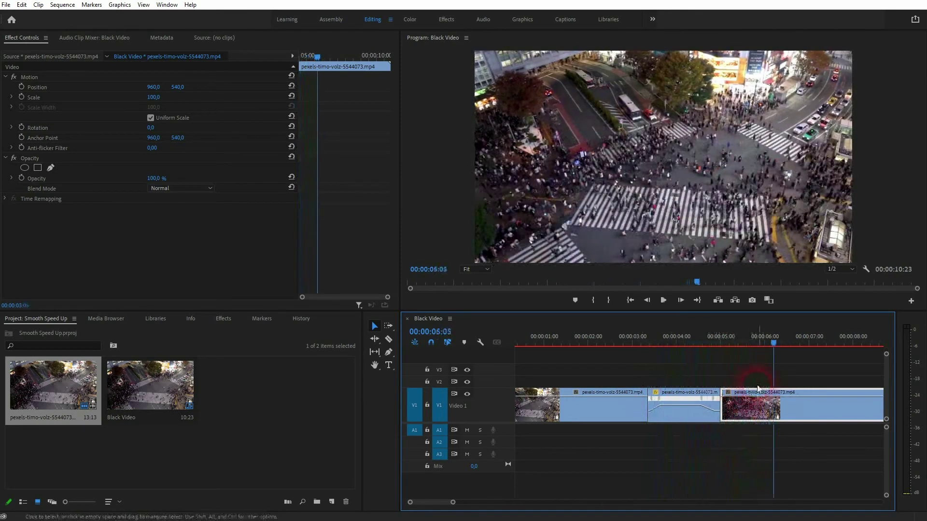
Trim about two frames off the middle clip's end, close the gap with the third clip and play back the transition.
{"action": "left_click_drag", "start_coordinate": [772, 342], "coordinate": [633, 367]}
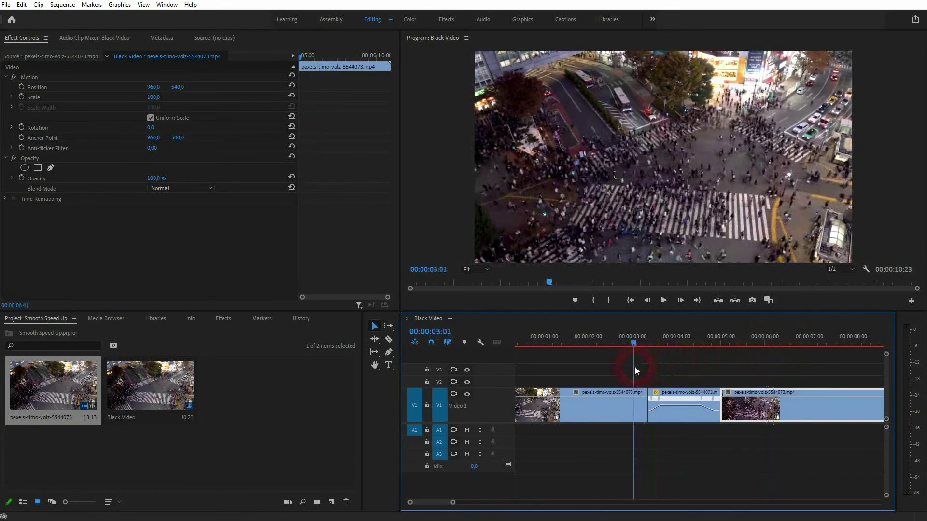
{"action": "left_click_drag", "start_coordinate": [716, 403], "coordinate": [718, 403]}
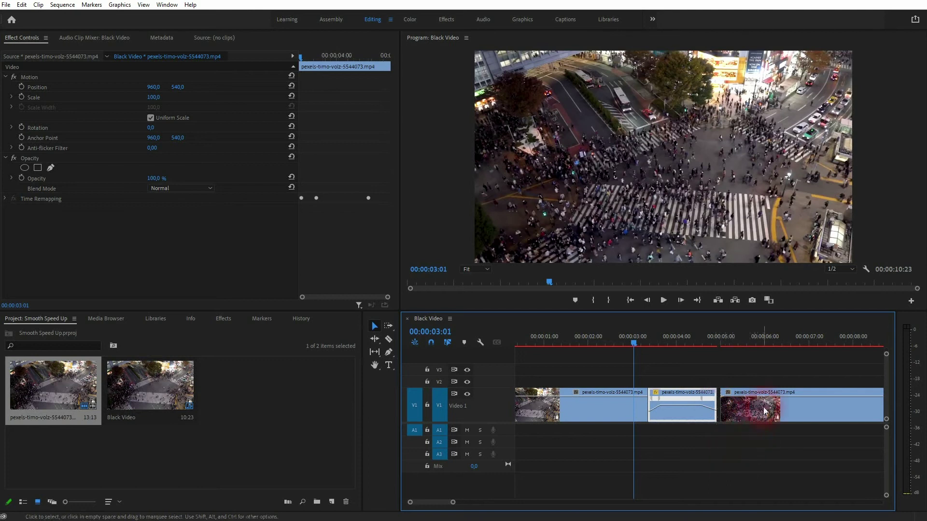
{"action": "scroll", "coordinate": [719, 407], "scroll_direction": "up", "scroll_amount": 1}
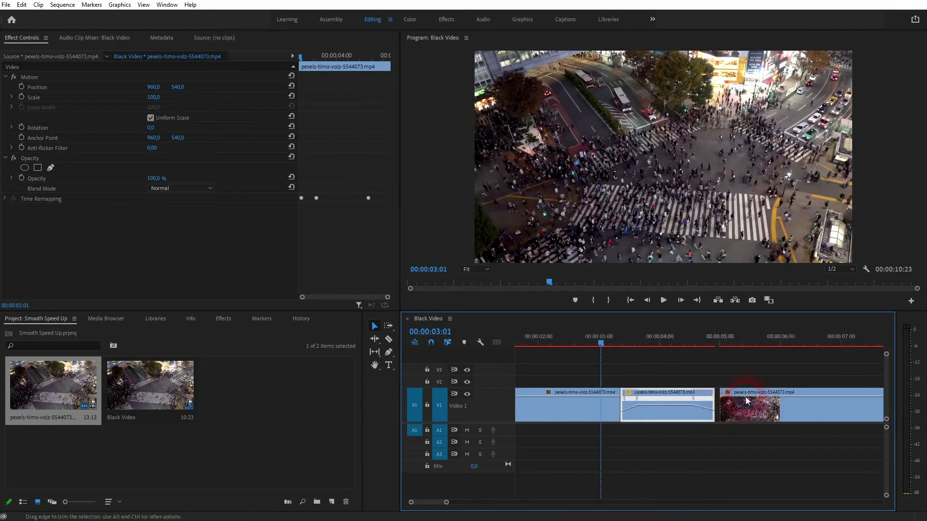
{"action": "left_click_drag", "start_coordinate": [747, 399], "coordinate": [742, 397]}
{"action": "key", "text": "space"}
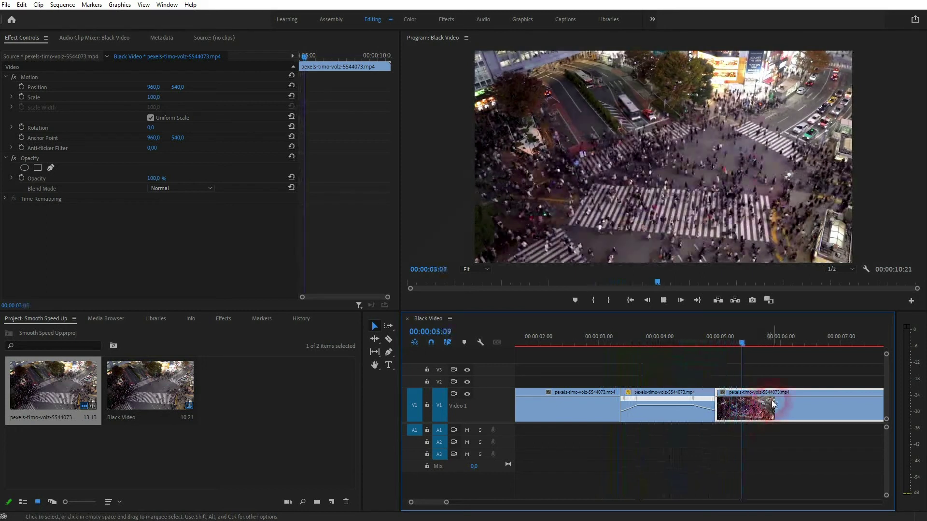
{"action": "left_click", "coordinate": [742, 381]}
Trim the middle clip's end to about 00:00:04:19, inside the slow-down ramp, and realign the third clip with it.
{"action": "left_click_drag", "start_coordinate": [732, 392], "coordinate": [750, 393]}
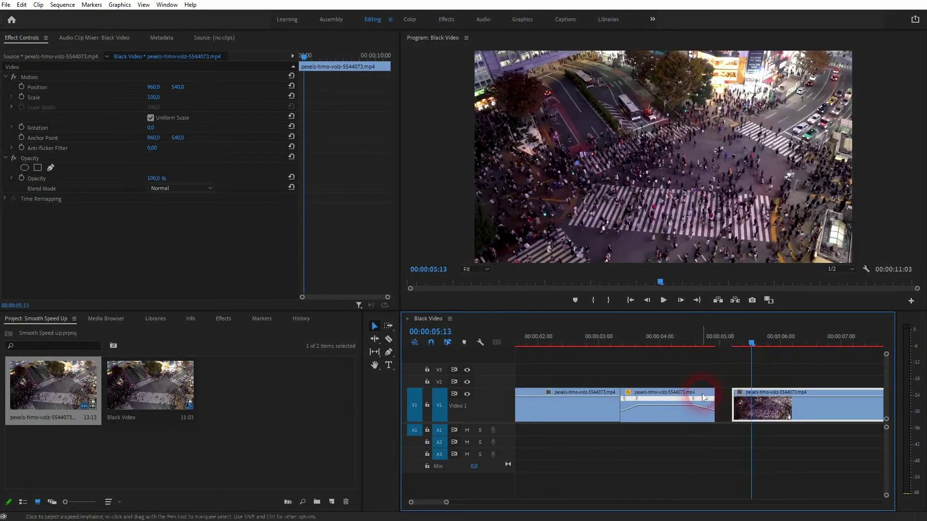
{"action": "left_click", "coordinate": [704, 394]}
{"action": "scroll", "coordinate": [719, 399], "scroll_direction": "up", "scroll_amount": 4}
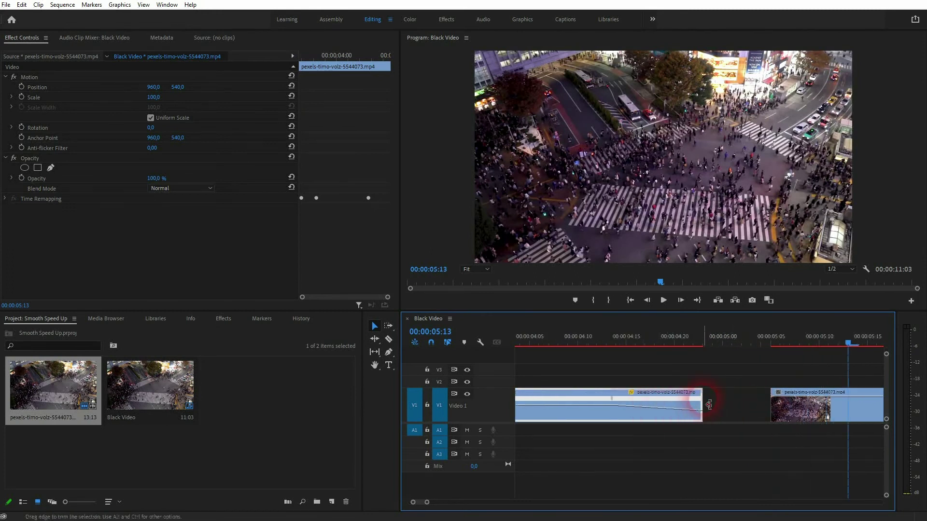
{"action": "left_click_drag", "start_coordinate": [706, 403], "coordinate": [724, 411]}
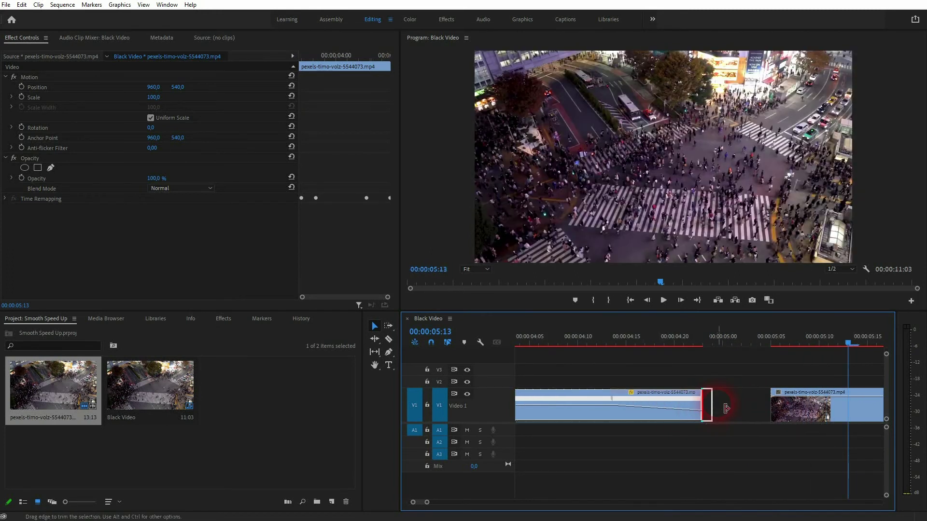
{"action": "left_click_drag", "start_coordinate": [711, 403], "coordinate": [692, 393]}
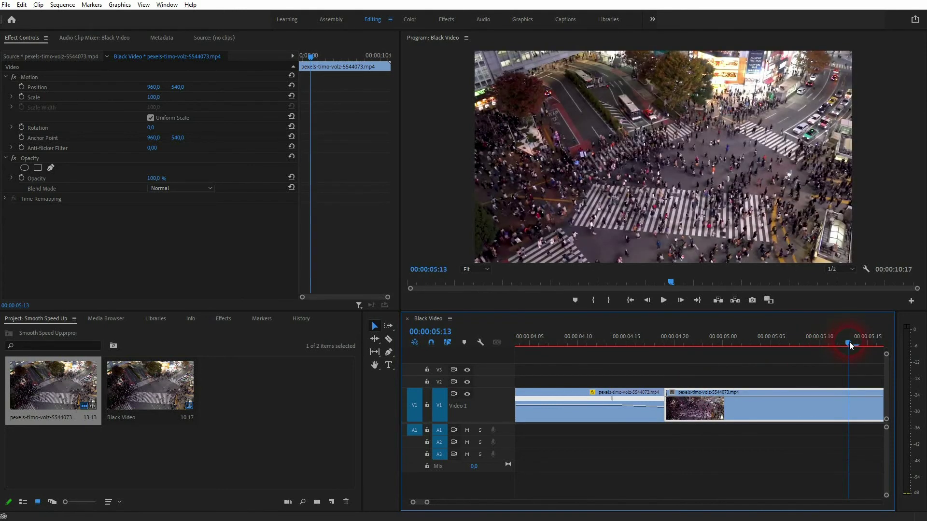
Play back the transition from the middle clip into the third clip twice, starting inside the sped-up section.
{"action": "scroll", "coordinate": [724, 404], "scroll_direction": "down", "scroll_amount": 3}
{"action": "left_click_drag", "start_coordinate": [779, 344], "coordinate": [629, 371]}
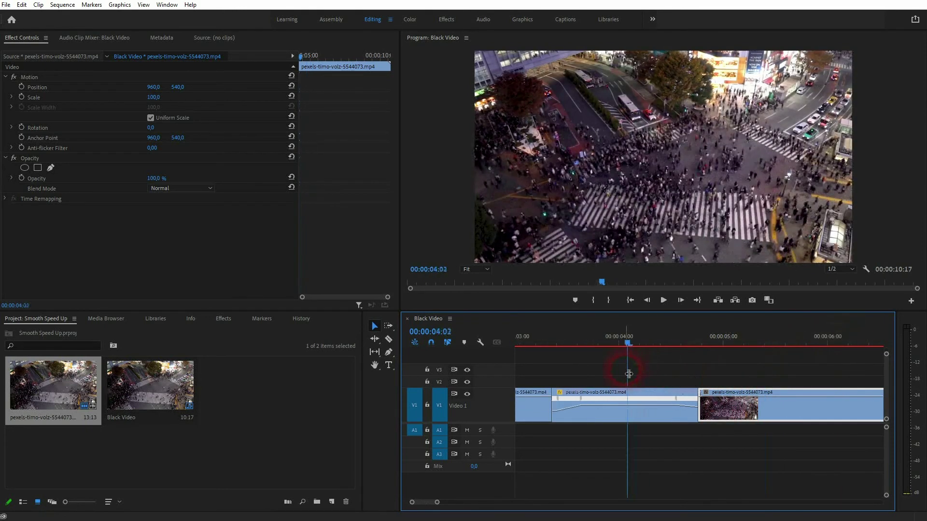
{"action": "key", "text": "space"}
{"action": "key", "text": "space"}
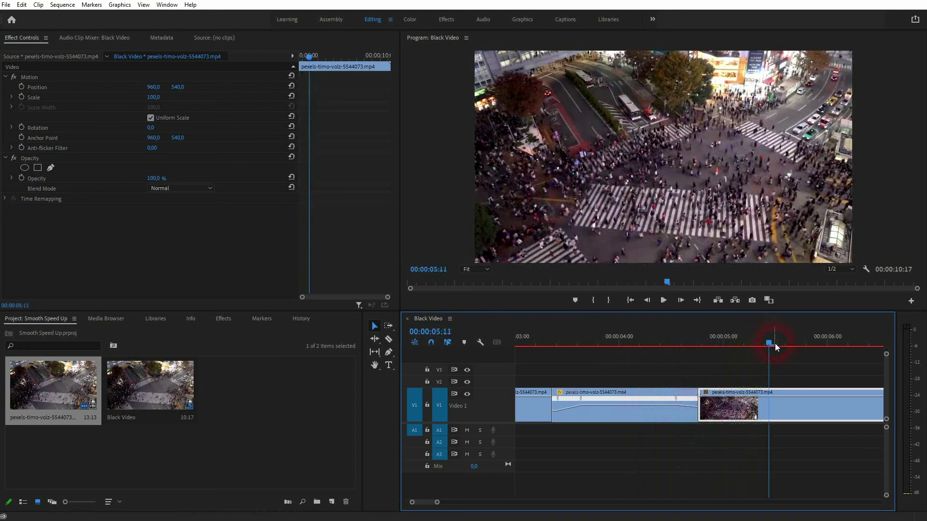
{"action": "left_click_drag", "start_coordinate": [771, 344], "coordinate": [643, 377]}
{"action": "key", "text": "space"}
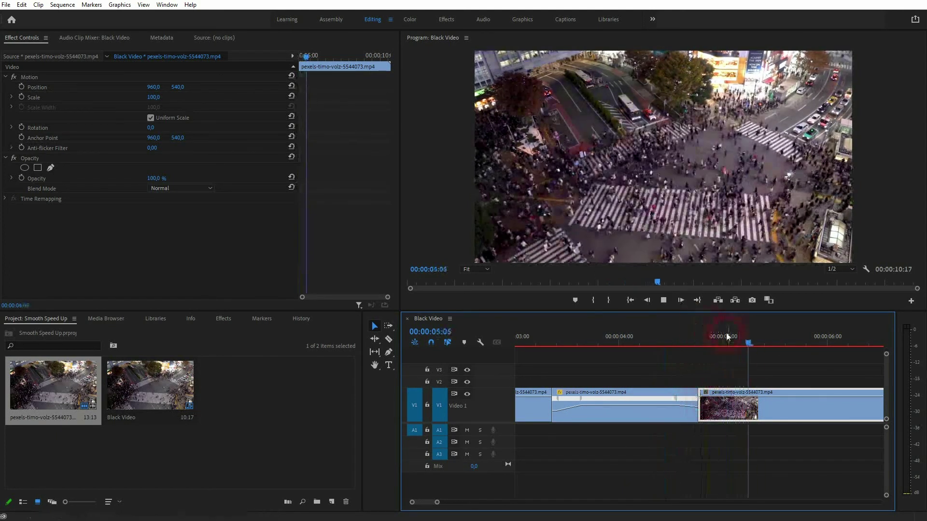
{"action": "key", "text": "space"}
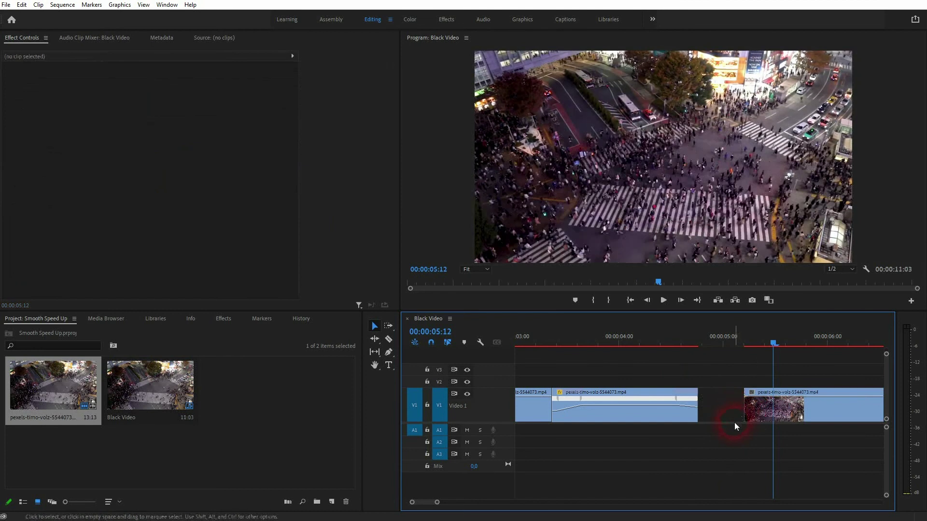
Extend the middle clip's end to about 00:00:04:24 to restore its full slow-down ramp and align the third clip with it.
{"action": "left_click_drag", "start_coordinate": [696, 406], "coordinate": [717, 404]}
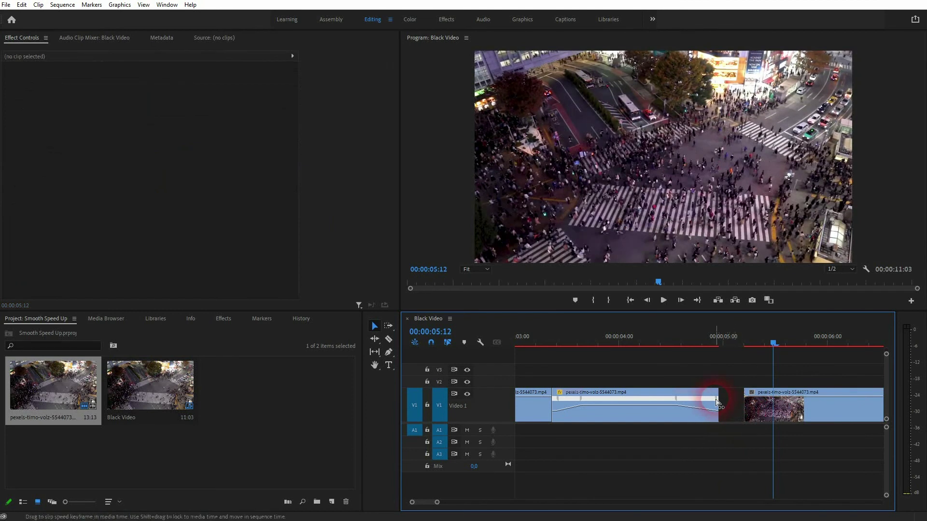
{"action": "scroll", "coordinate": [716, 400], "scroll_direction": "up", "scroll_amount": 5}
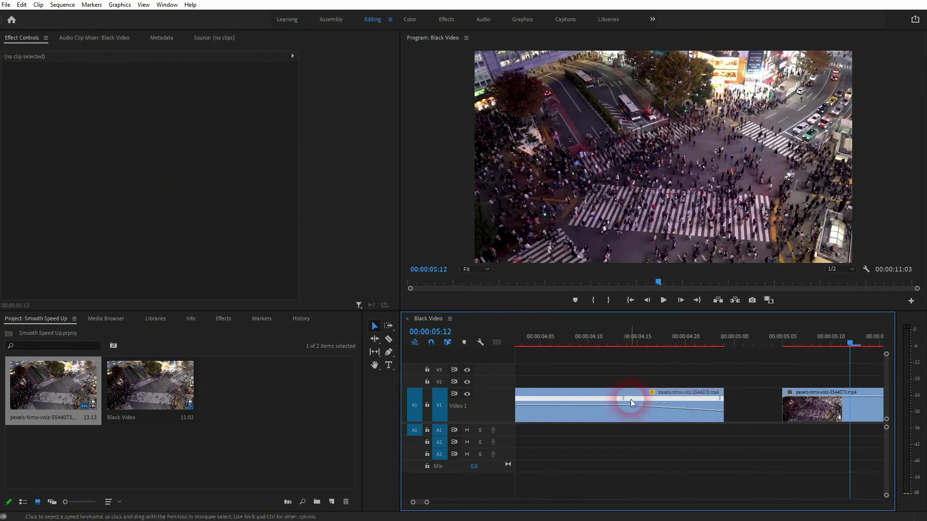
{"action": "left_click_drag", "start_coordinate": [805, 392], "coordinate": [741, 420]}
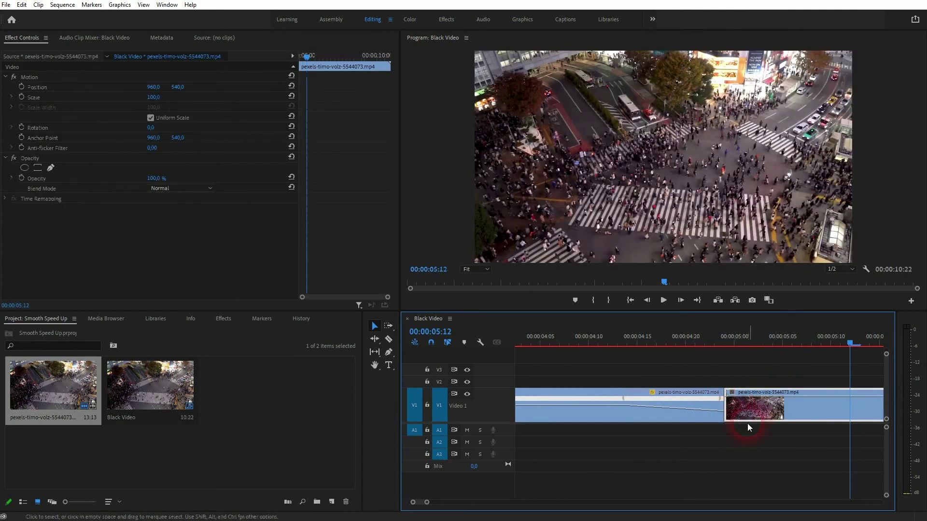